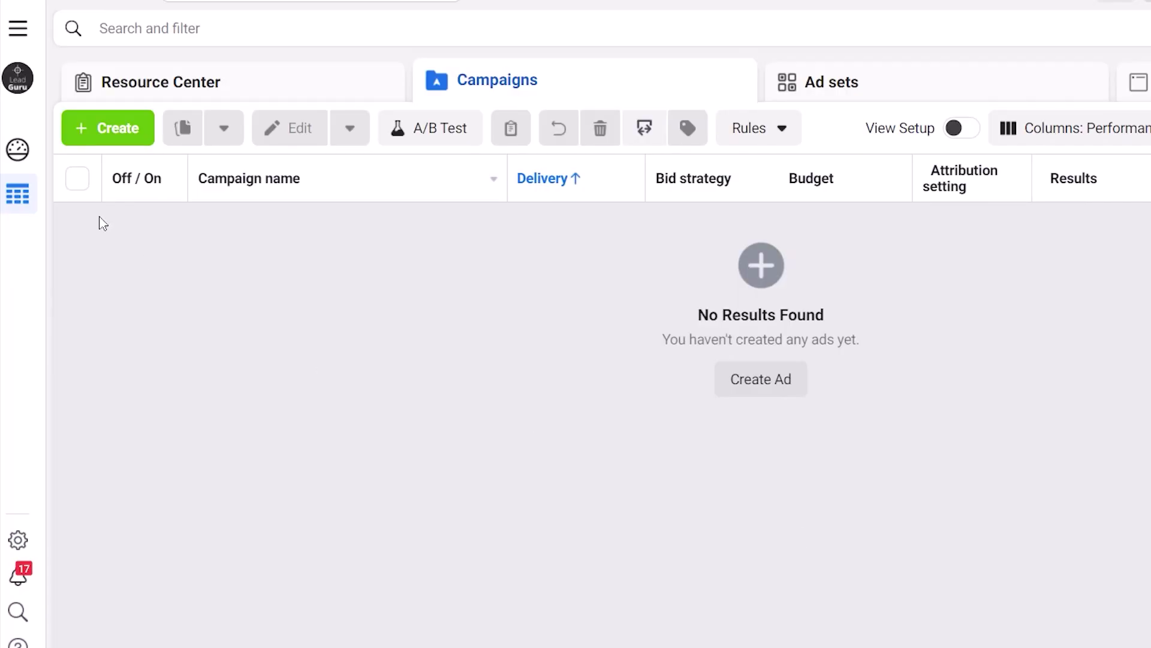
Step: Create a new campaign and choose Conversions as its objective
left_click(108, 129)
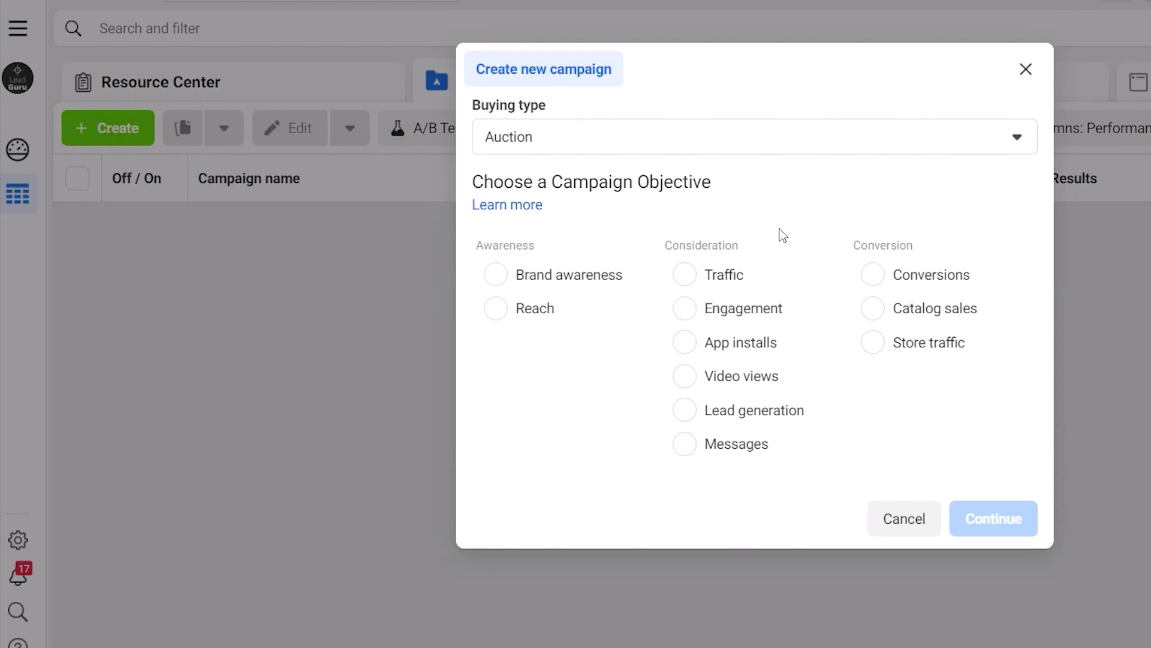
left_click(905, 279)
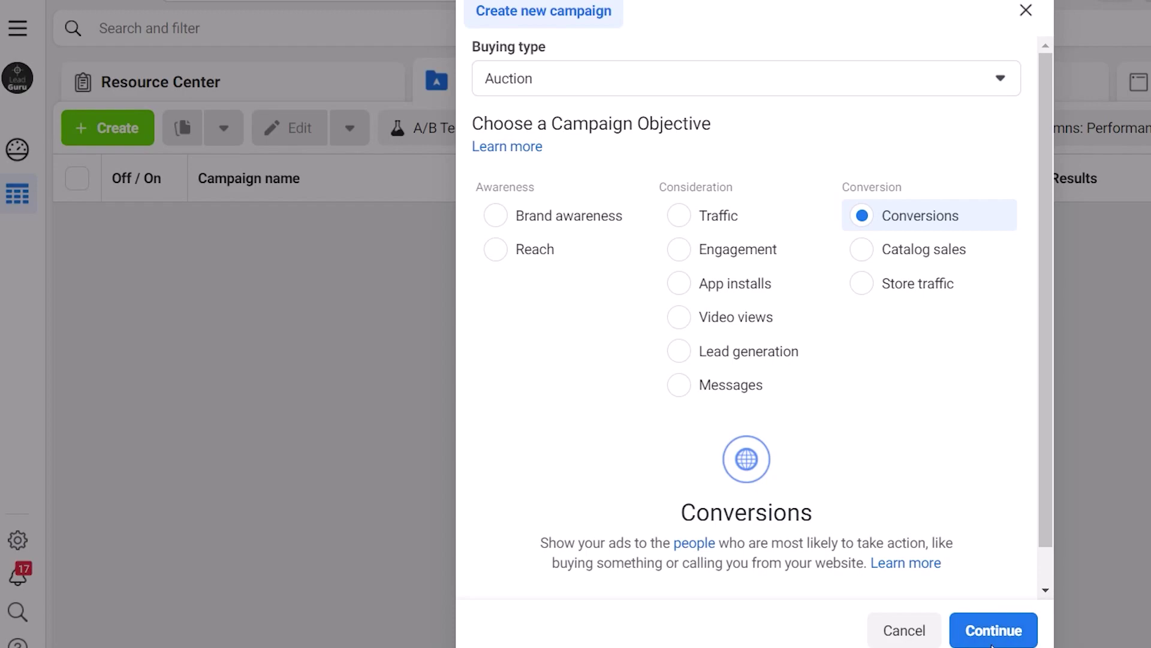
Step: Continue into the campaign editor and scroll down to Campaign Budget Optimization
left_click(991, 630)
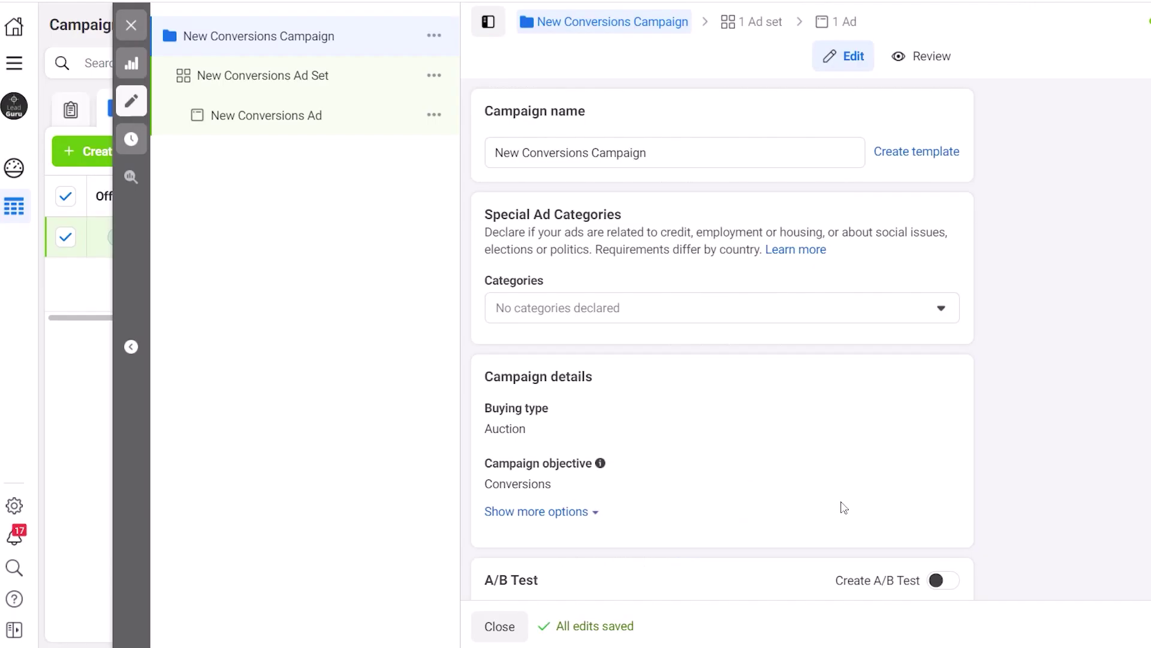
scroll(842, 507, "down", 4)
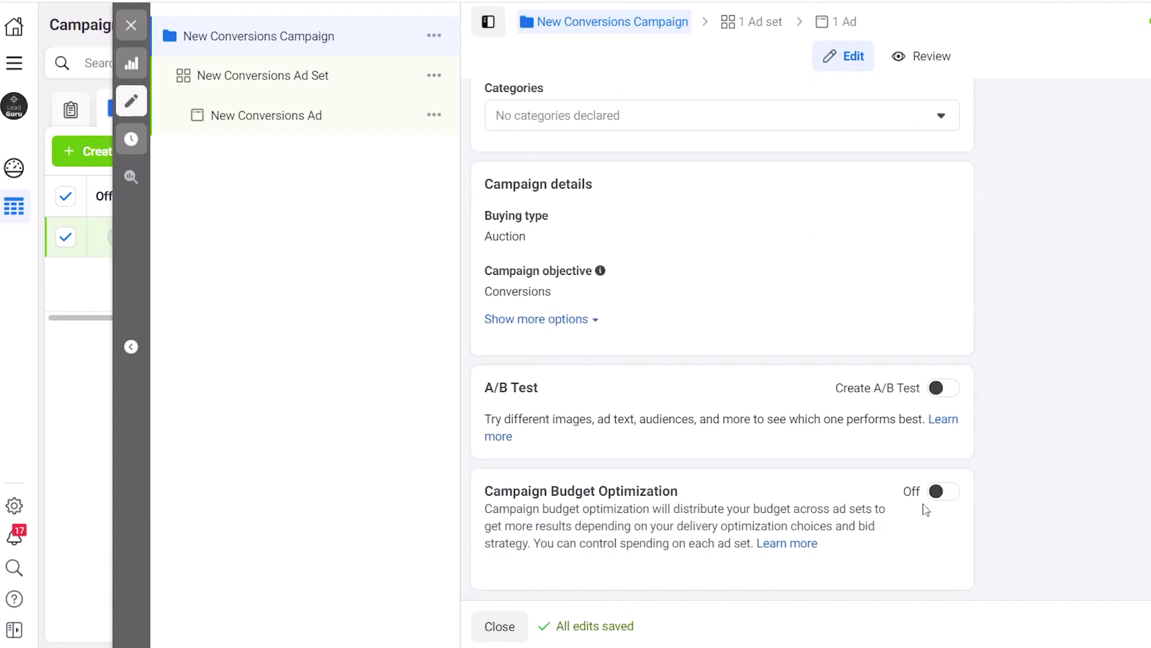
scroll(905, 561, "down", 3)
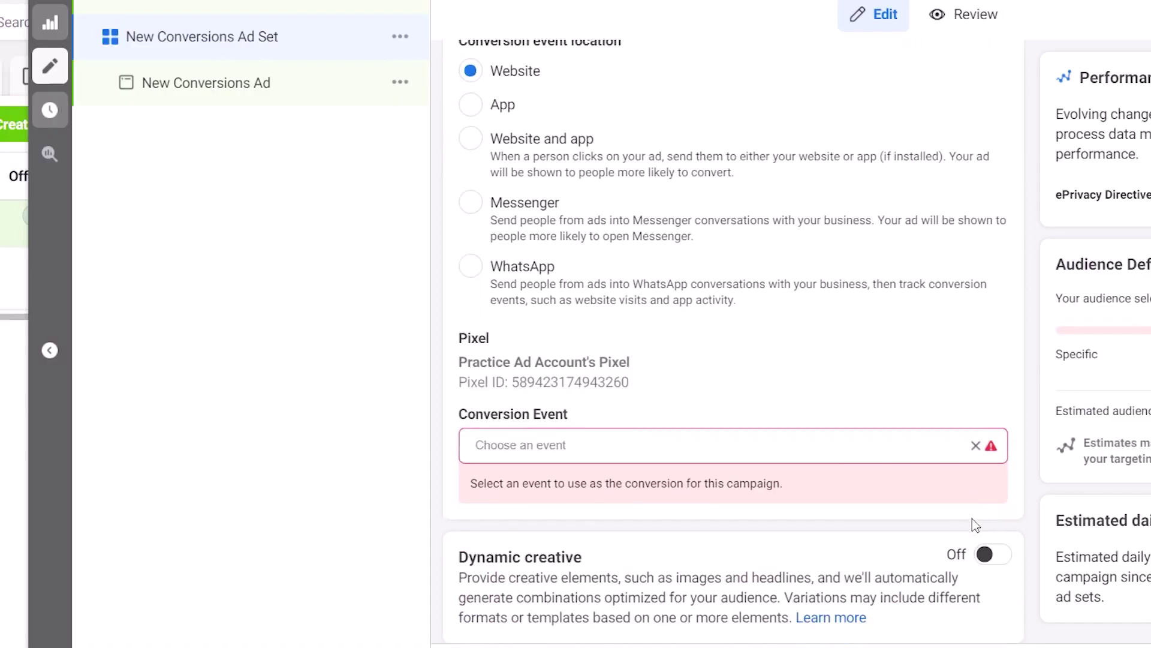
Step: Filter the ad set's Conversion Event list down to the Purchase event
scroll(972, 524, "down", 1)
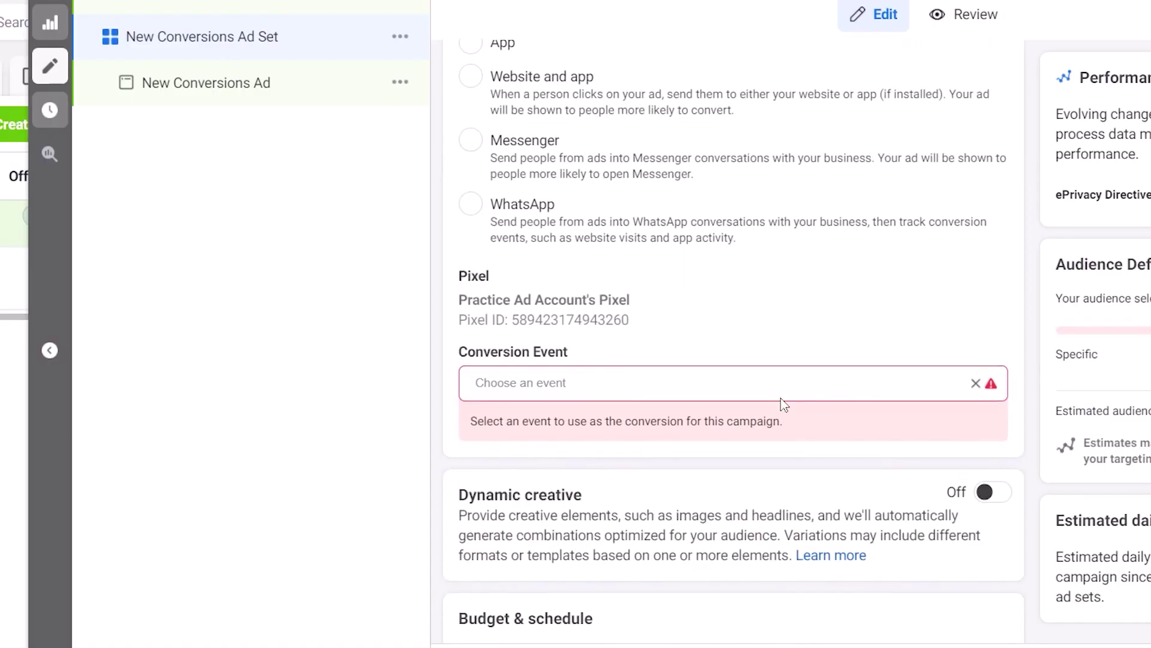
left_click(734, 383)
type("Purchase")
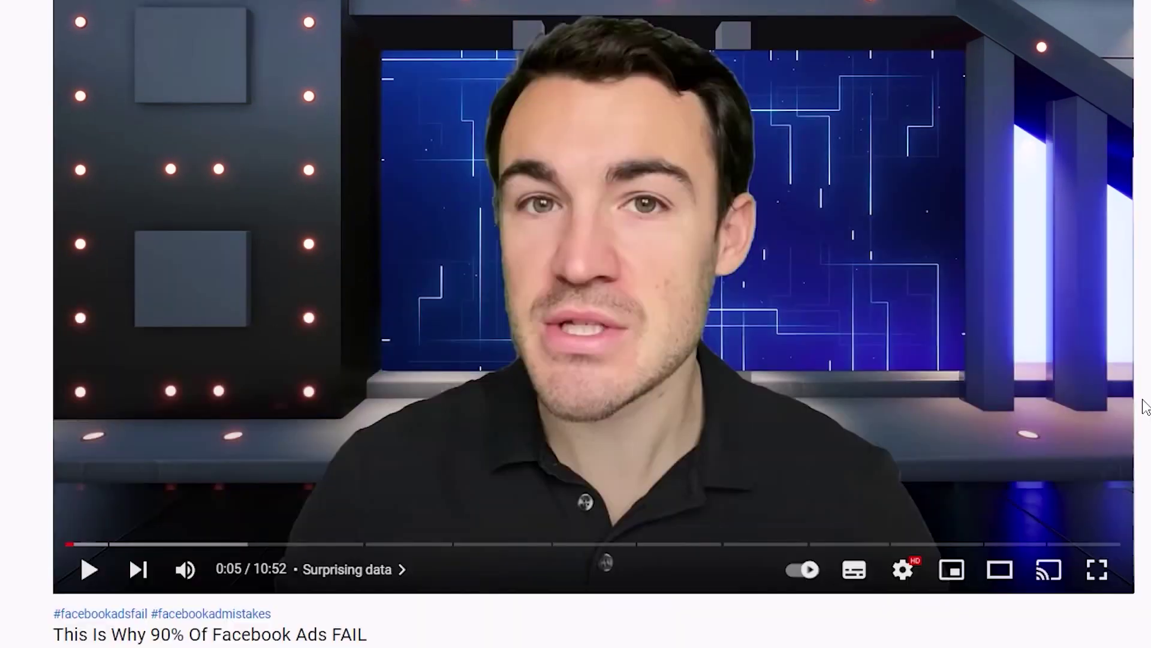
scroll(684, 356, "down", 6)
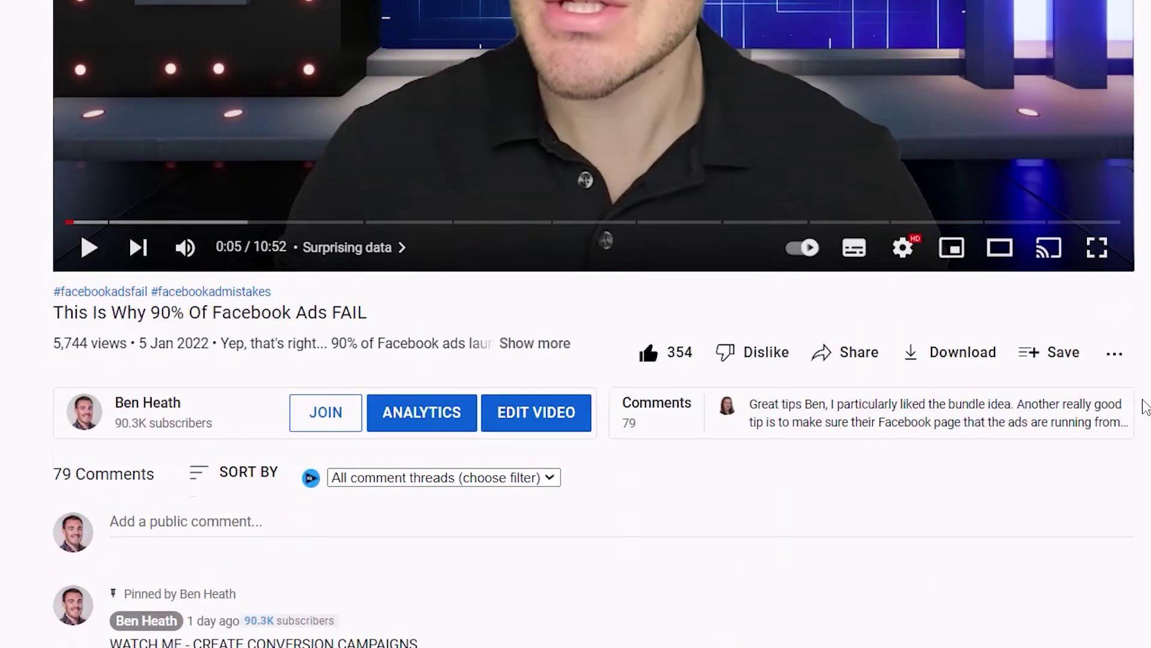
left_click(551, 335)
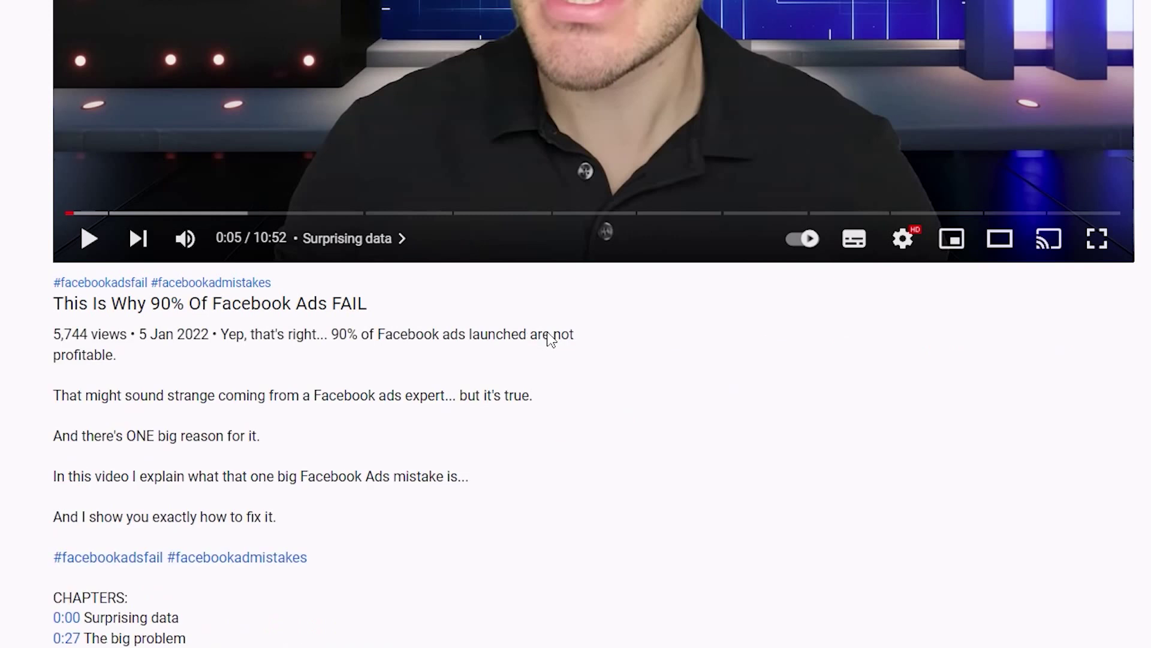
scroll(520, 551, "down", 6)
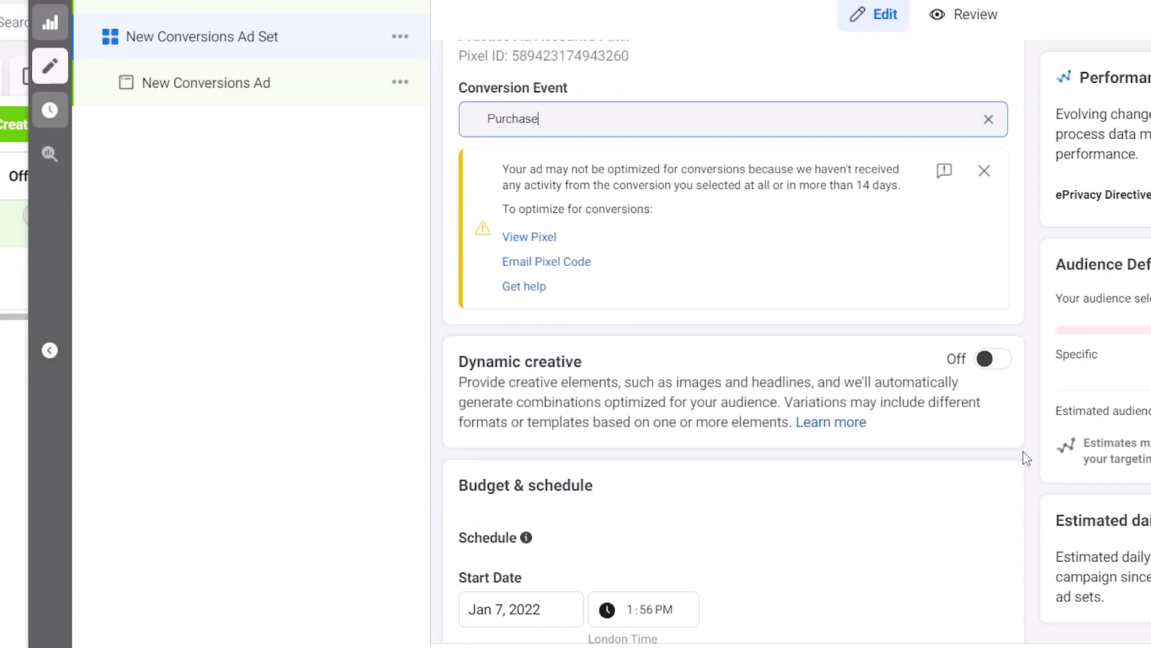
scroll(1024, 458, "down", 10)
scroll(1026, 458, "down", 2)
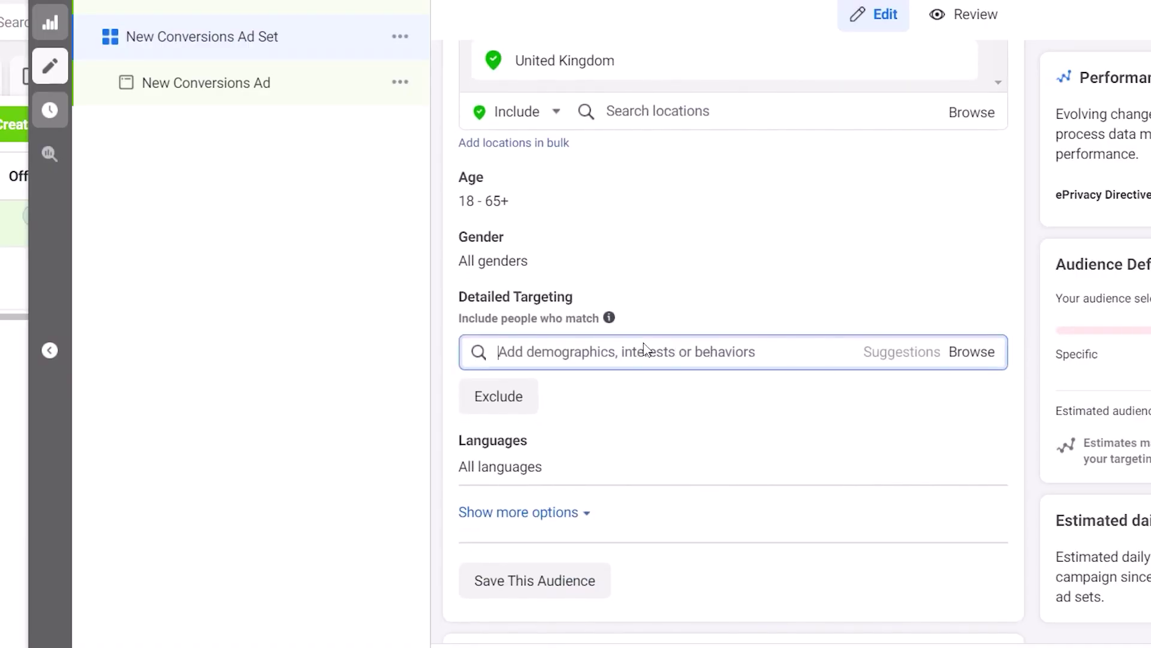
Step: Add Digital marketing, then Social media marketing from Suggestions, and remove Digital marketing
type("digital marketing")
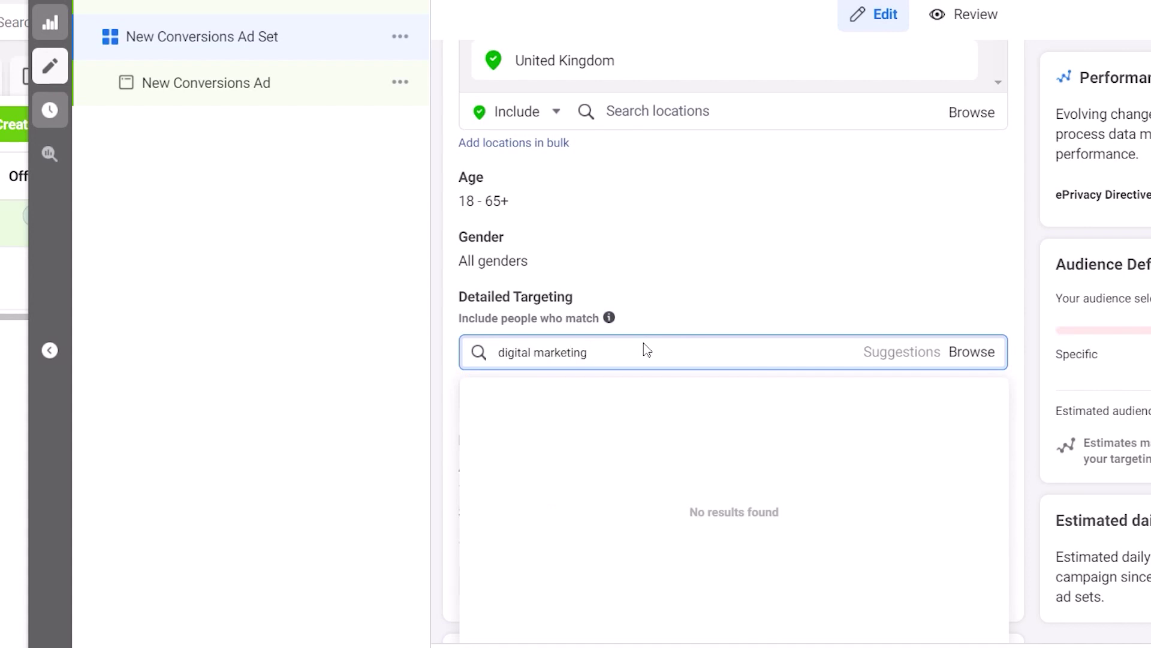
left_click(560, 394)
left_click(910, 439)
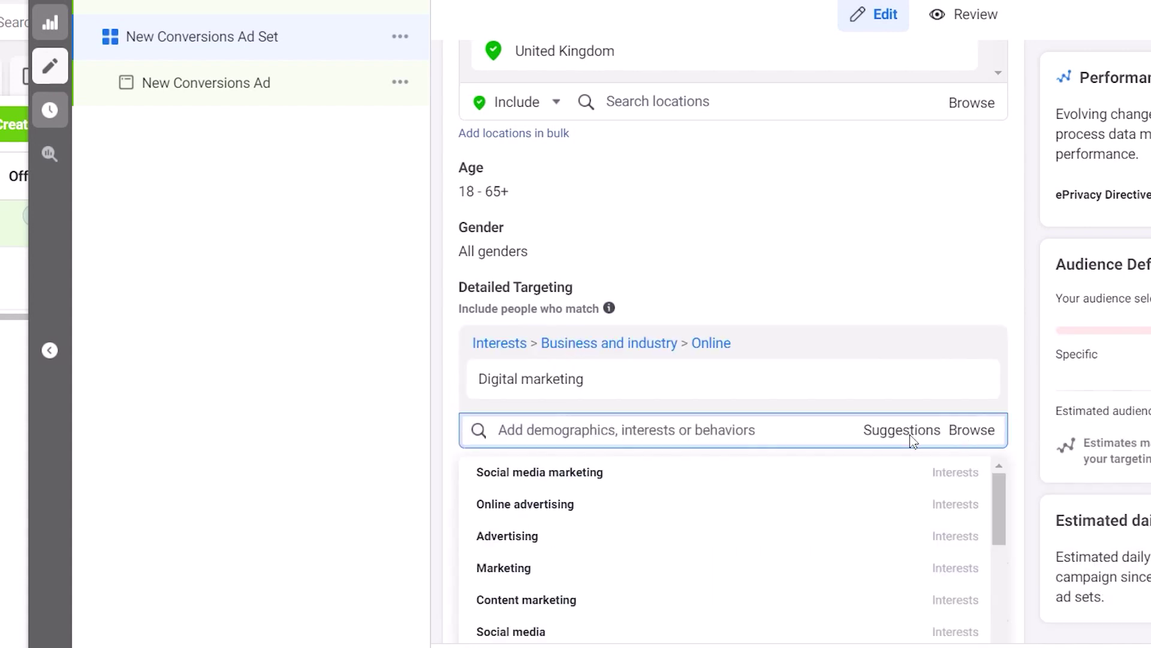
scroll(857, 544, "down", 5)
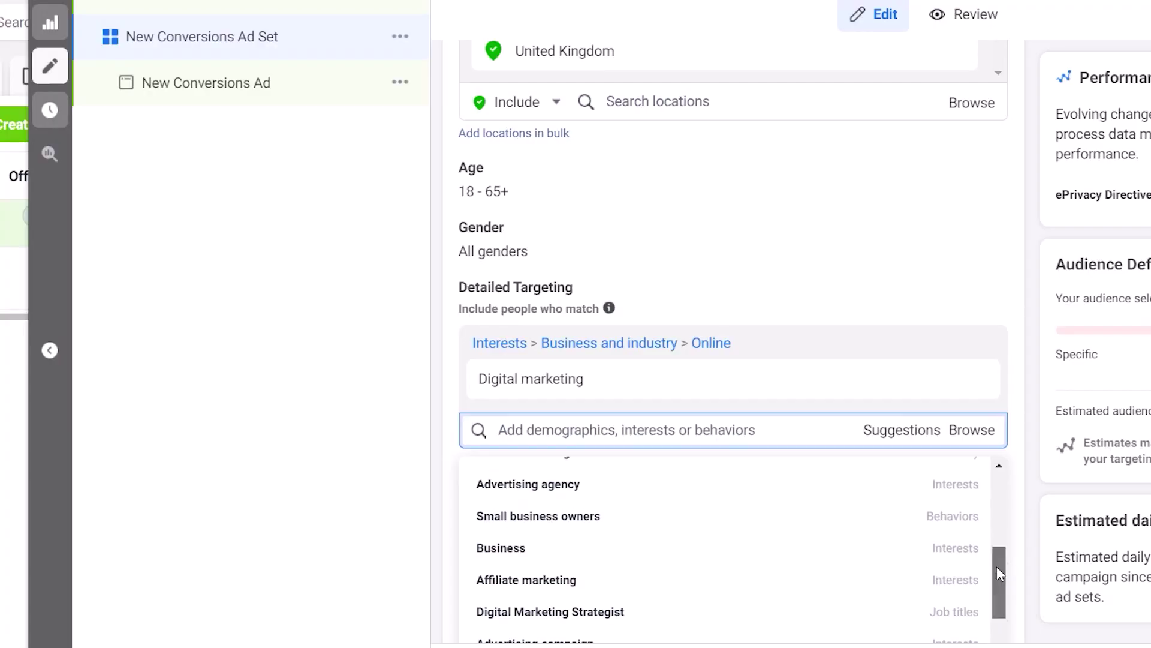
left_click_drag(997, 567, 998, 497)
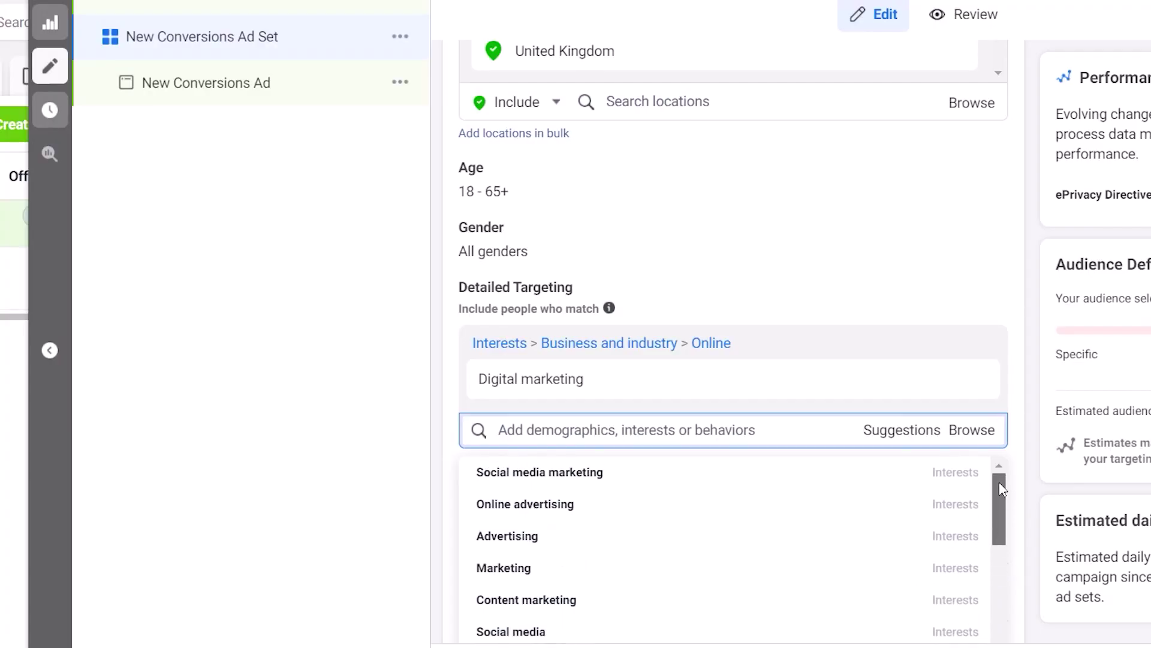
left_click(804, 468)
mouse_move(643, 380)
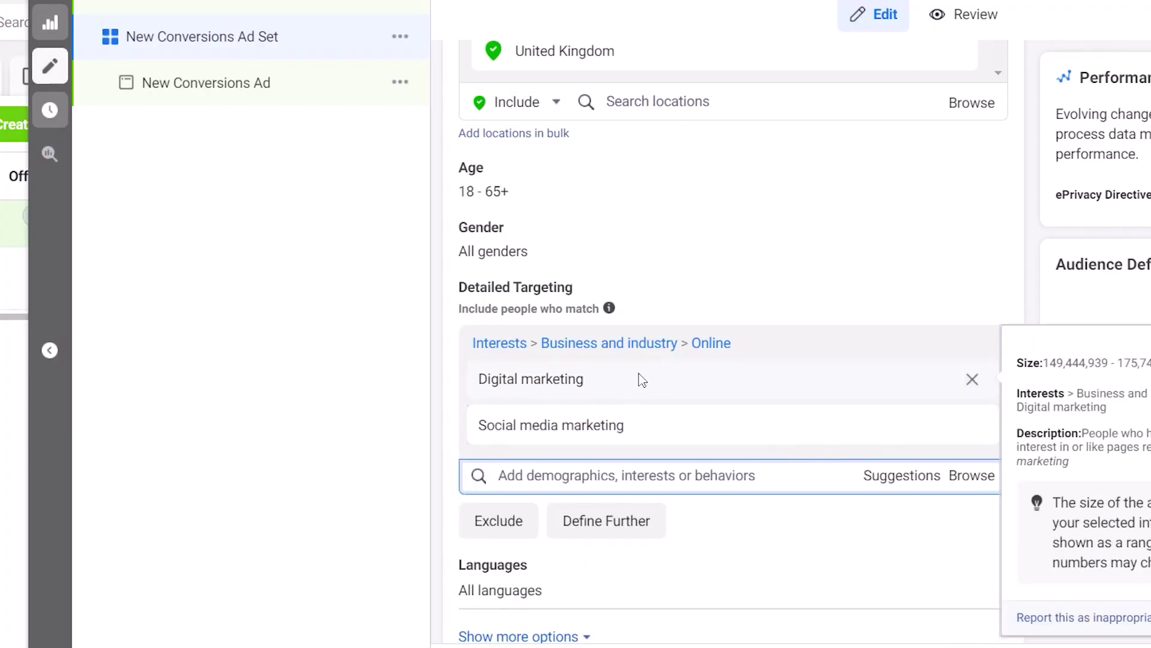
left_click(971, 380)
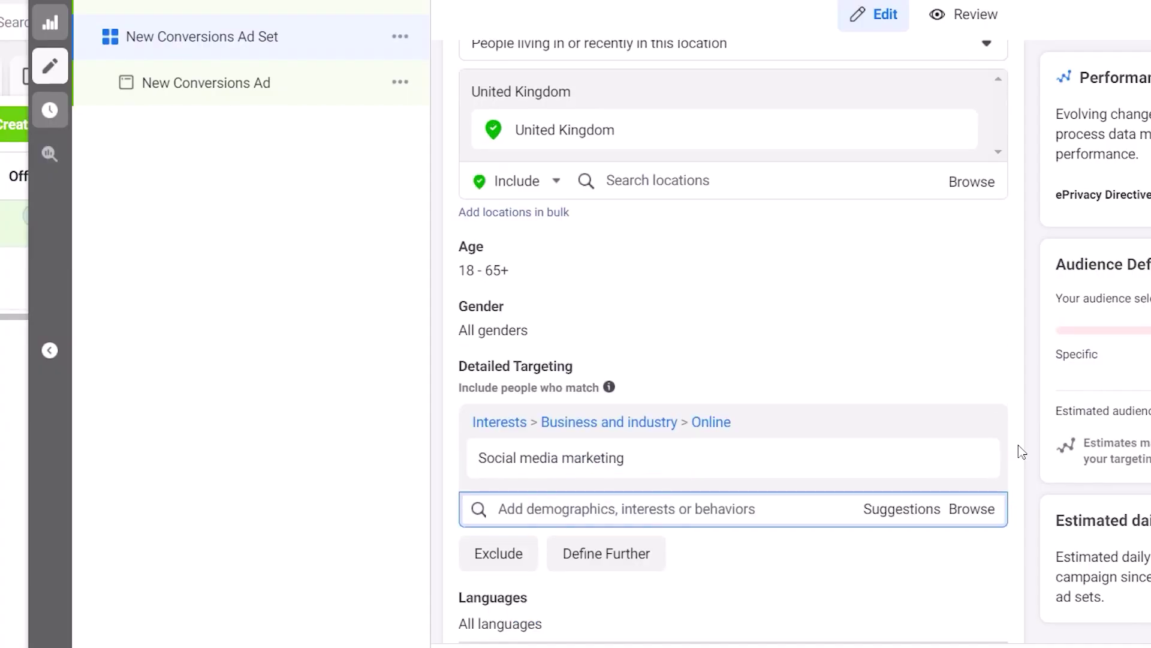
Step: Set the location targeting type to 'People living in this location'
scroll(1021, 451, "up", 2)
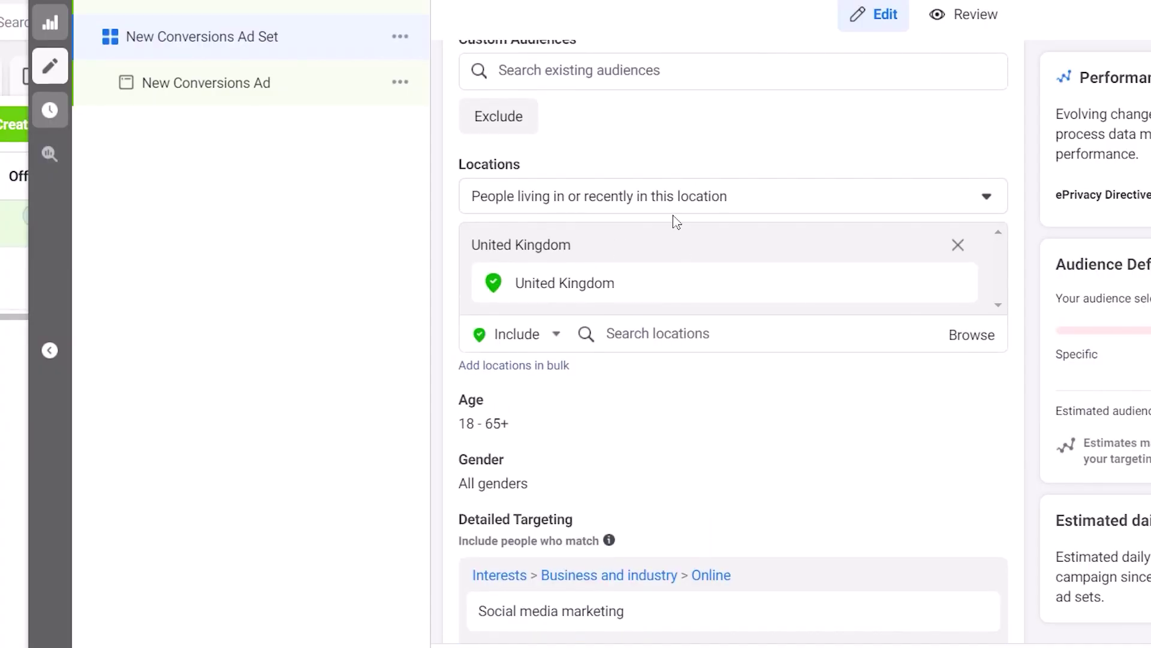
left_click(766, 199)
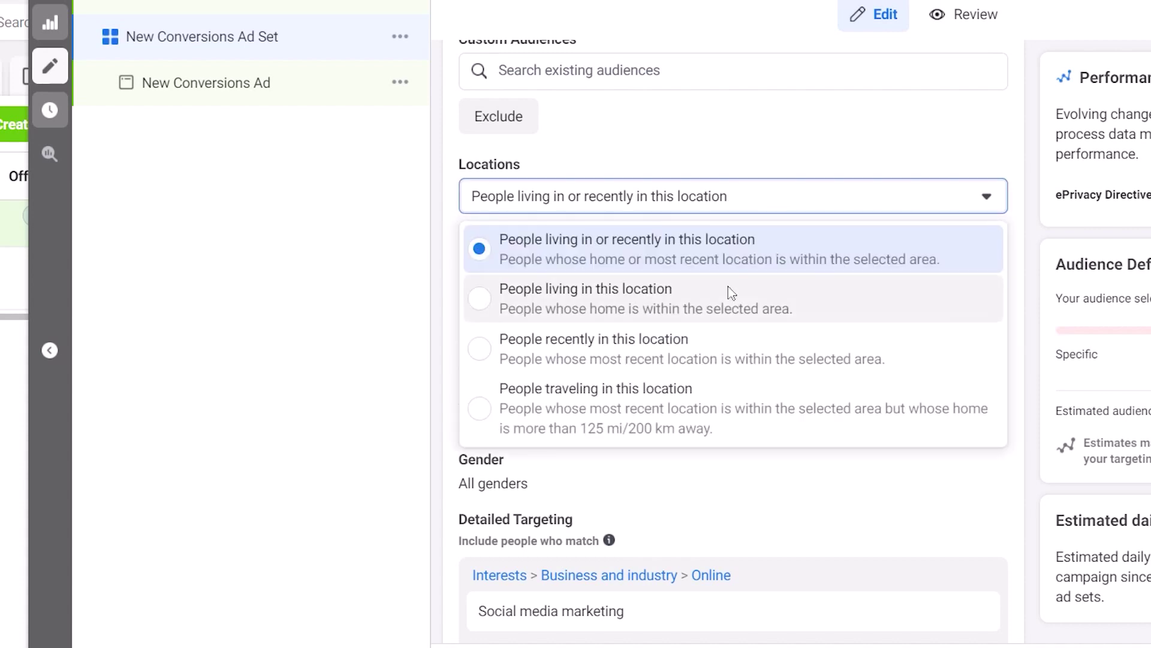
left_click(720, 313)
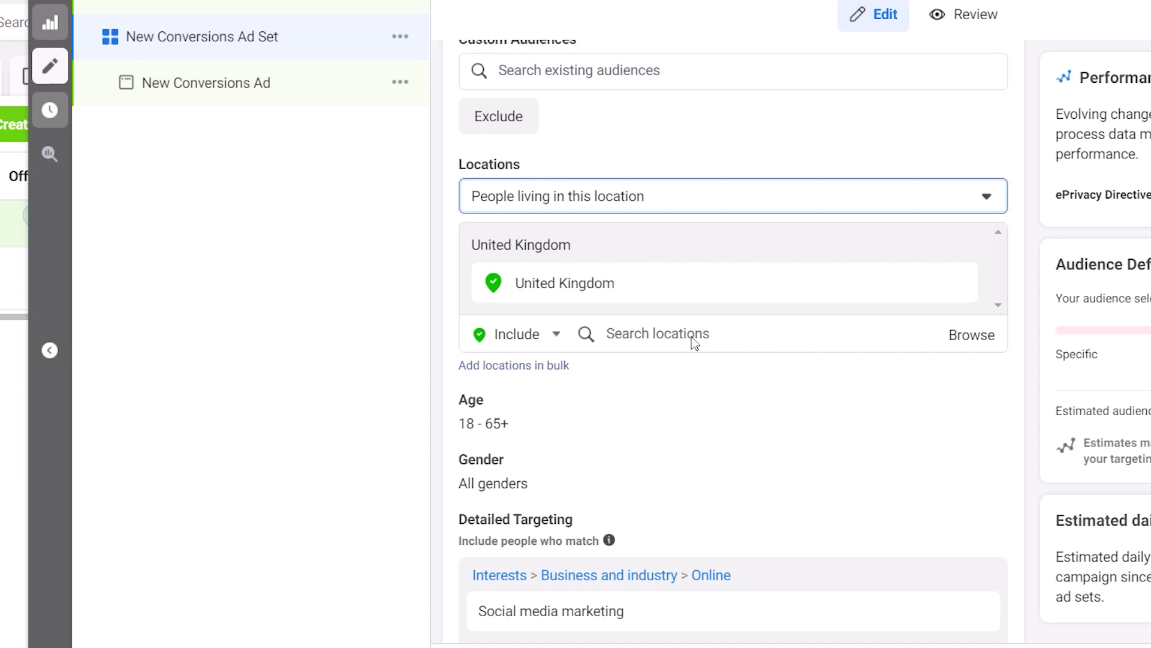
left_click(694, 341)
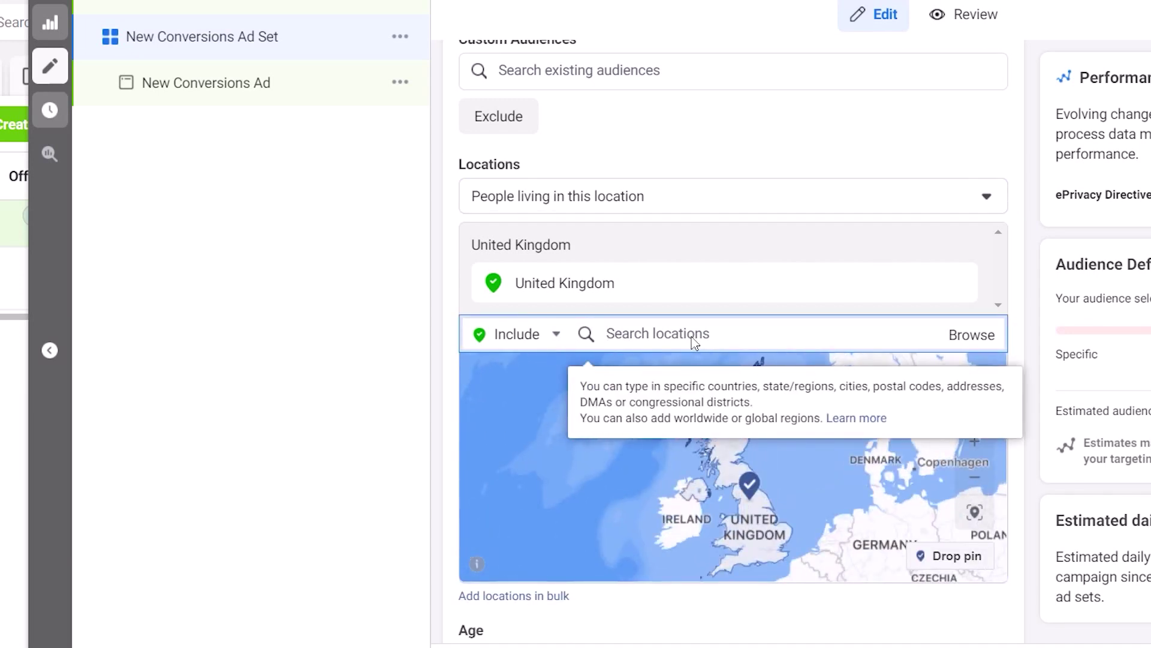
Step: Target Cheltenham as the location and reduce its radius to 19 miles
type("Cheltenham, England")
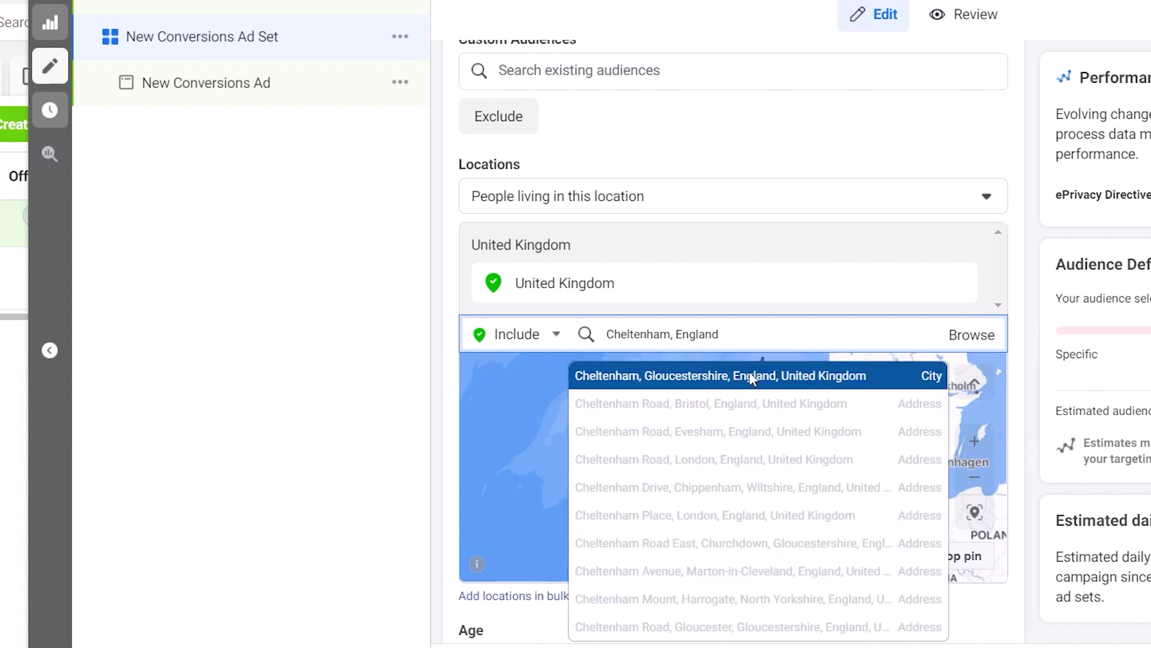
left_click(751, 375)
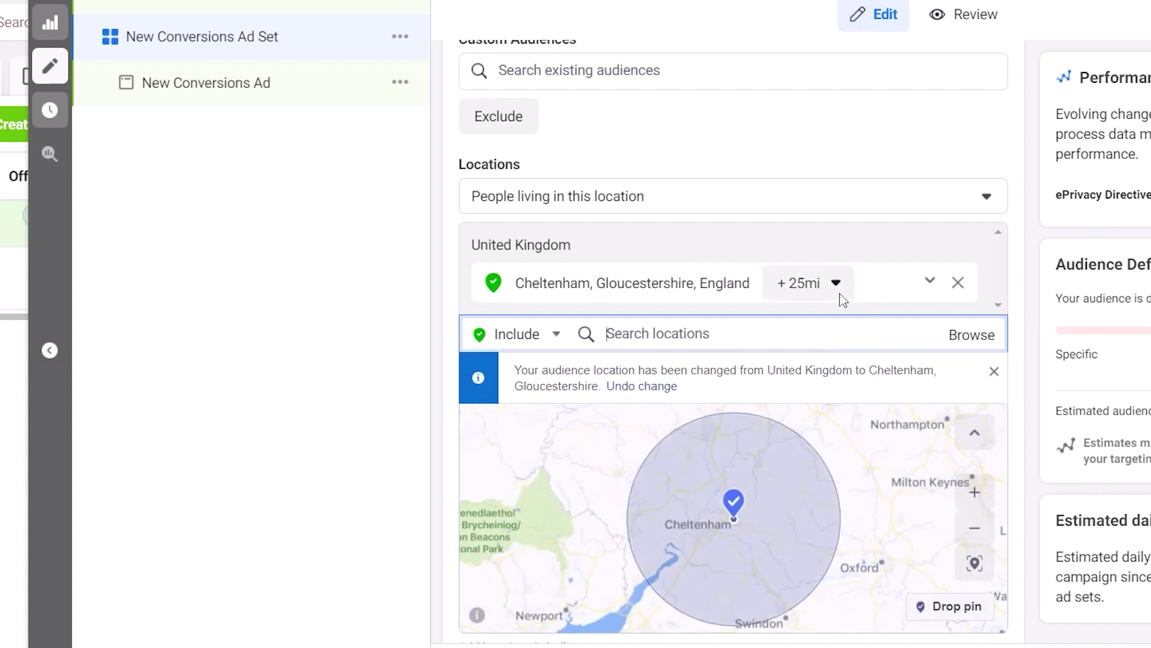
left_click(837, 285)
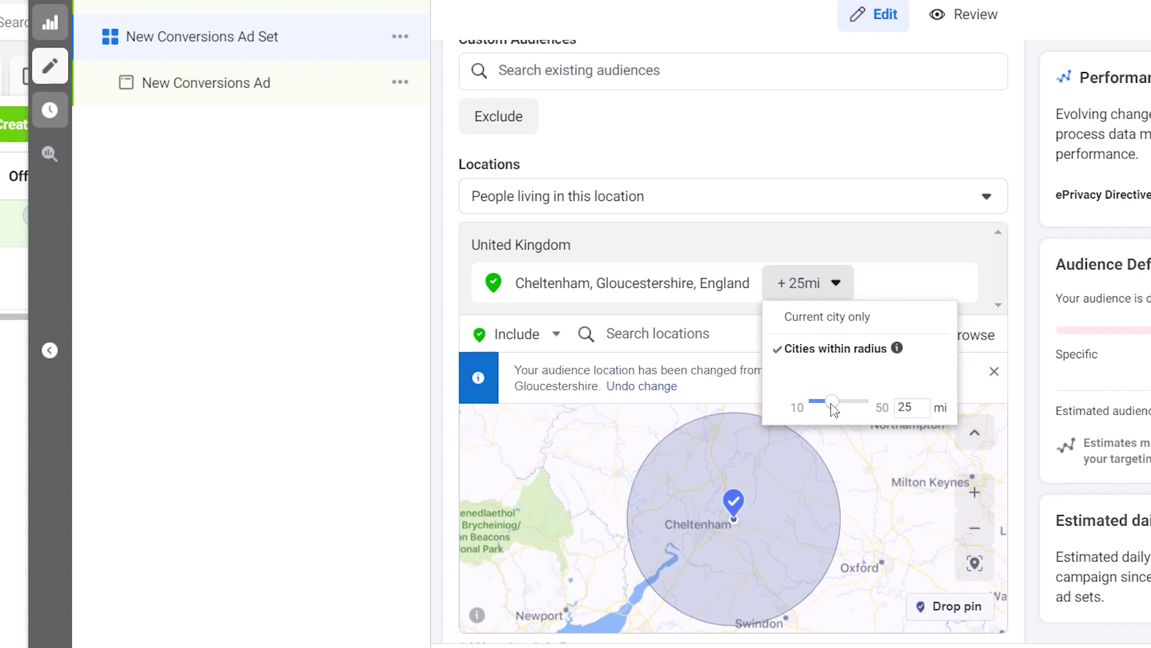
left_click(1025, 336)
Step: Revert the location to United Kingdom and add United States as a second location
left_click(673, 335)
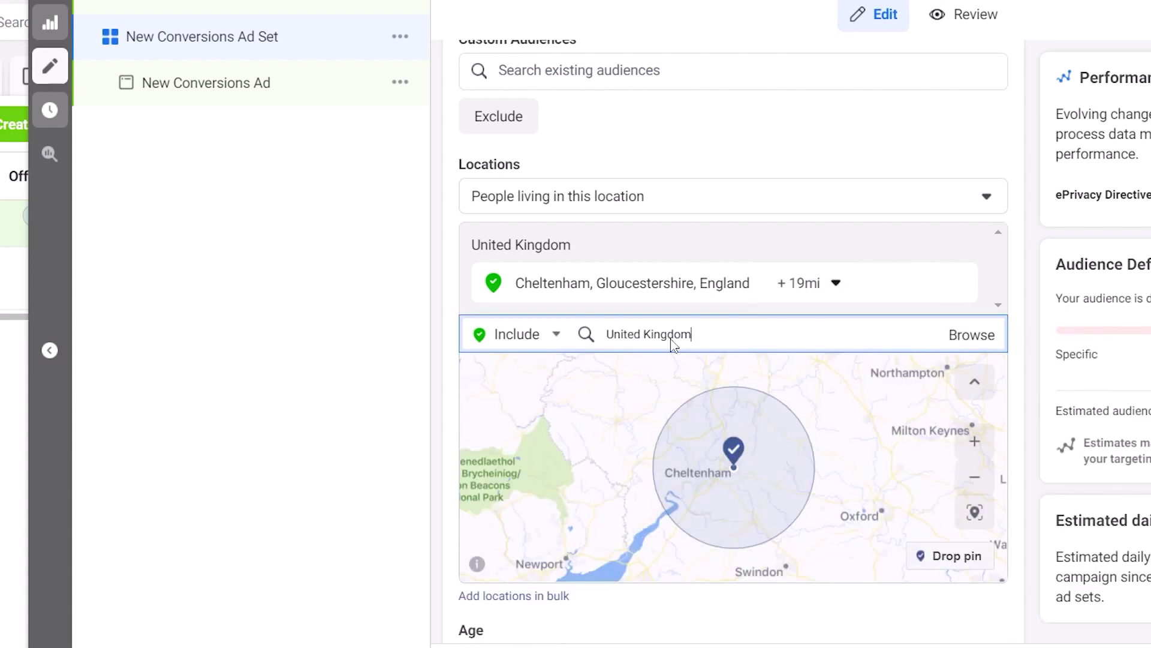
left_click(678, 373)
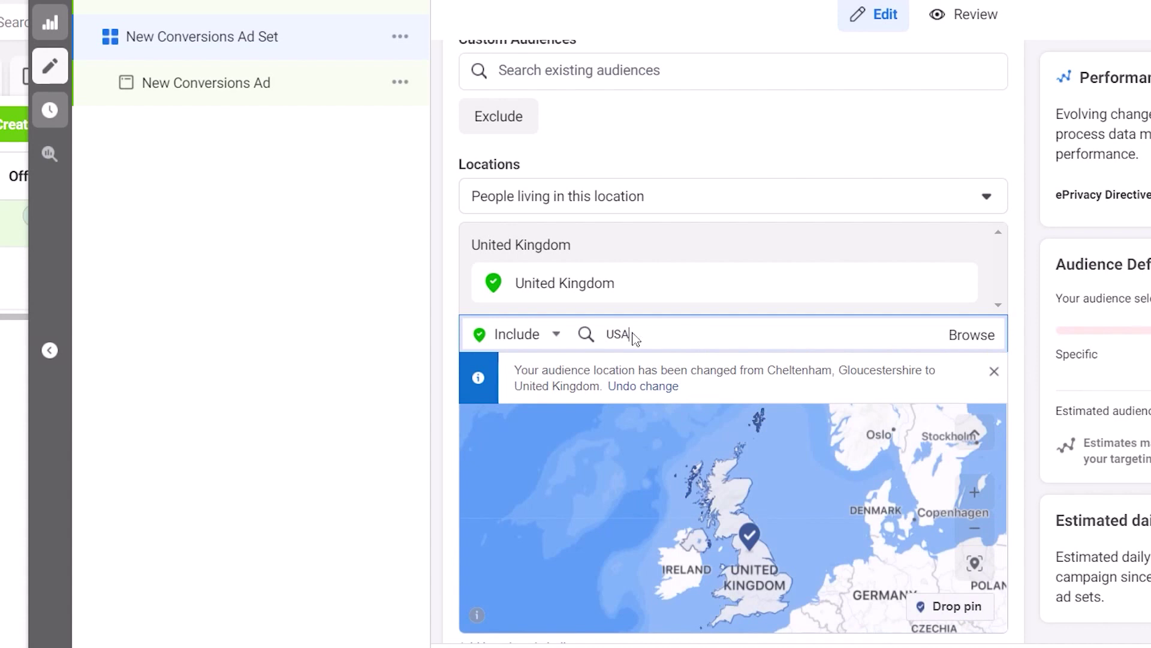
left_click(634, 376)
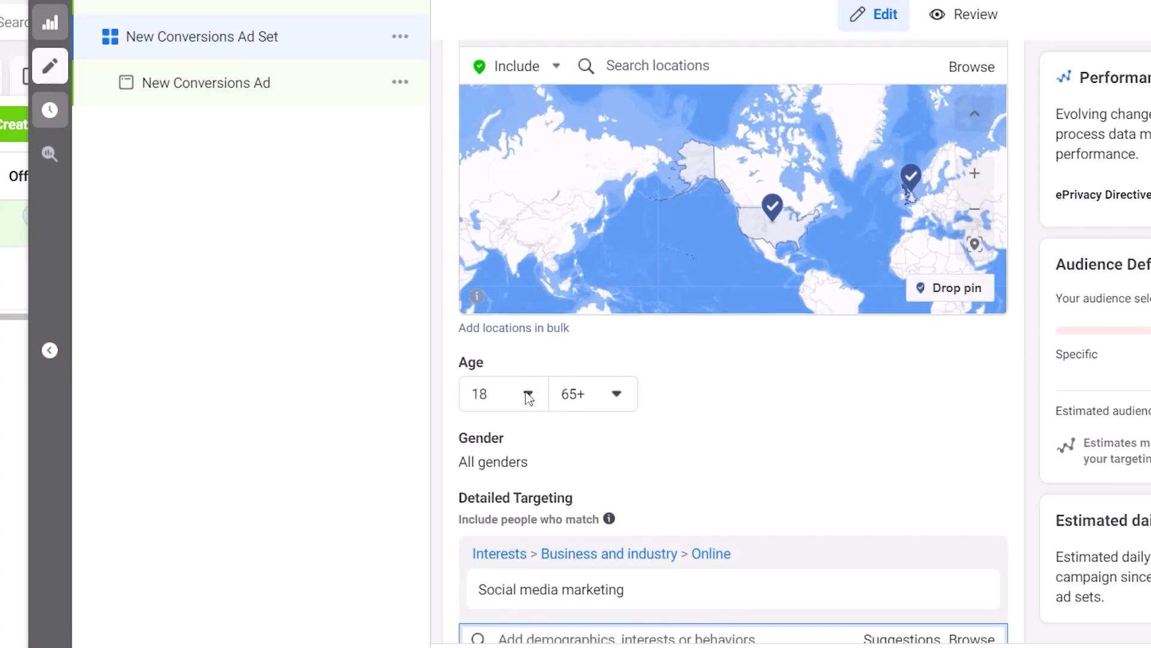
Step: Set the ad set's age range to 25–55
left_click(528, 396)
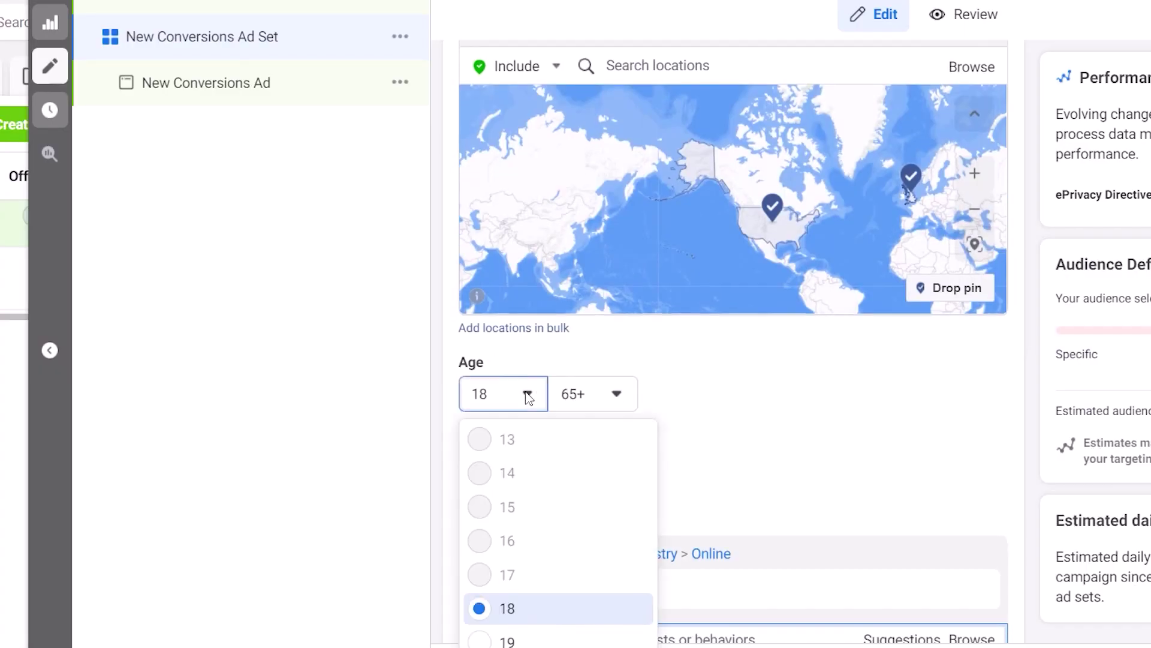
scroll(531, 584, "down", 3)
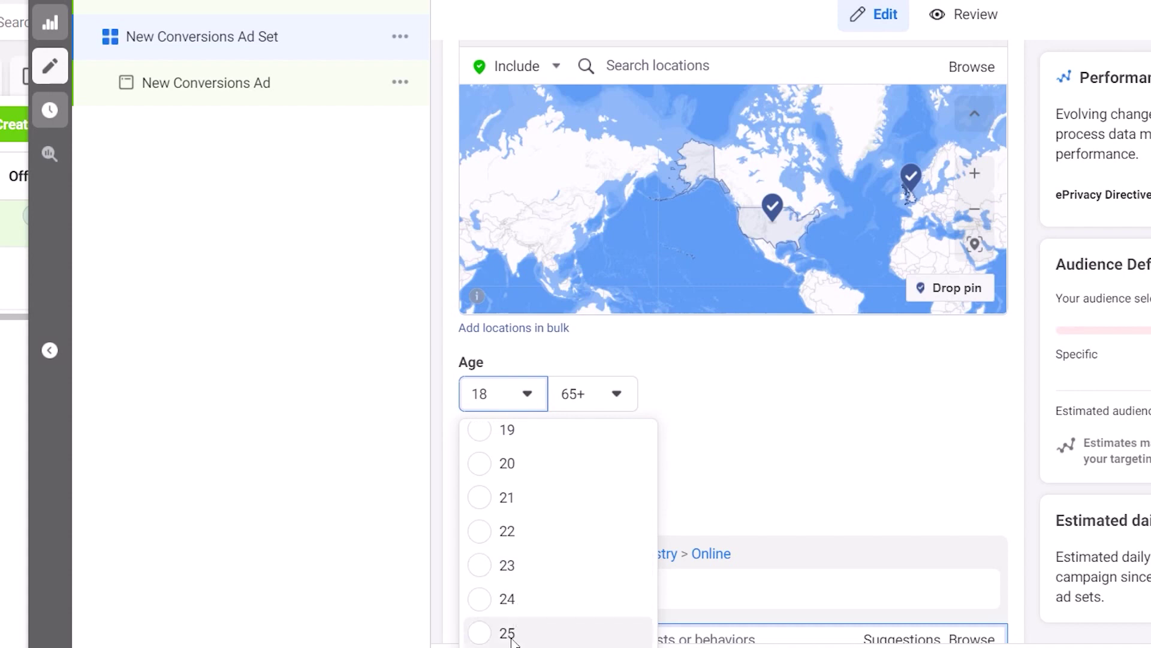
left_click(534, 632)
left_click(617, 394)
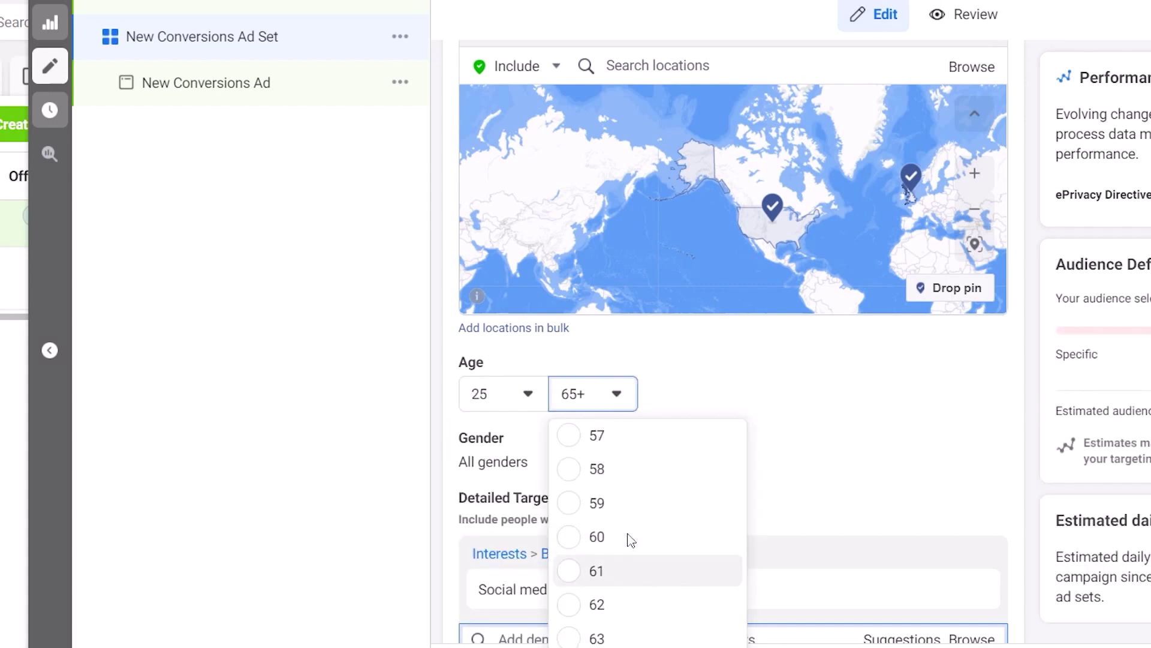
left_click(606, 468)
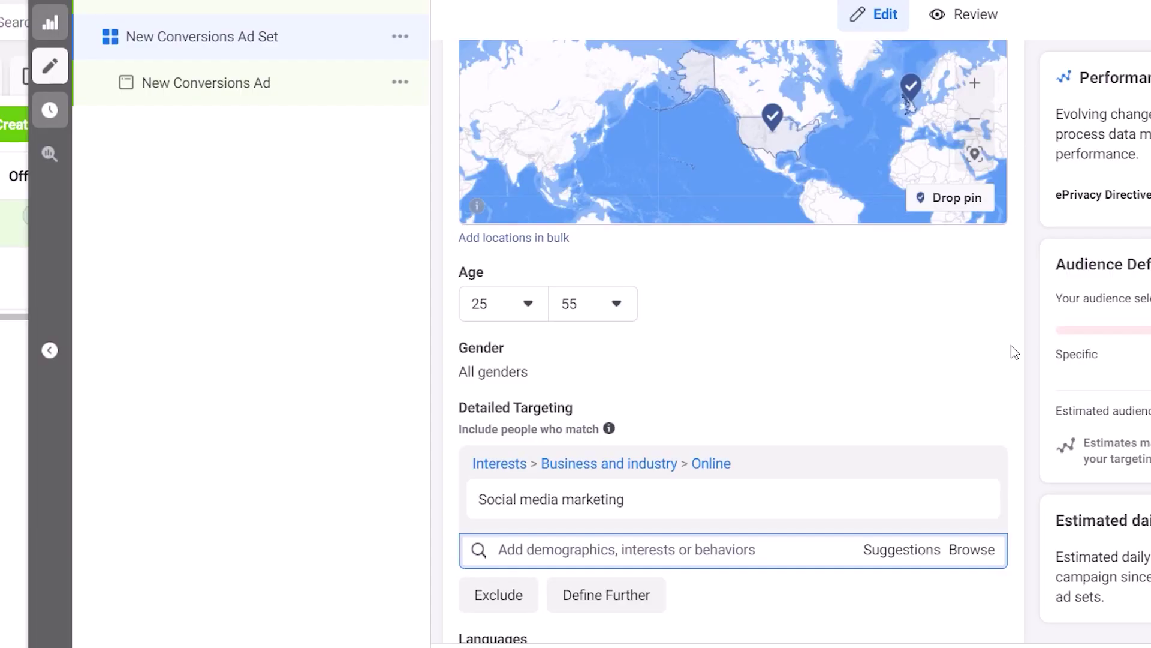
Step: Leave Automatic placements selected and move to the New Conversions Ad
scroll(1013, 352, "down", 8)
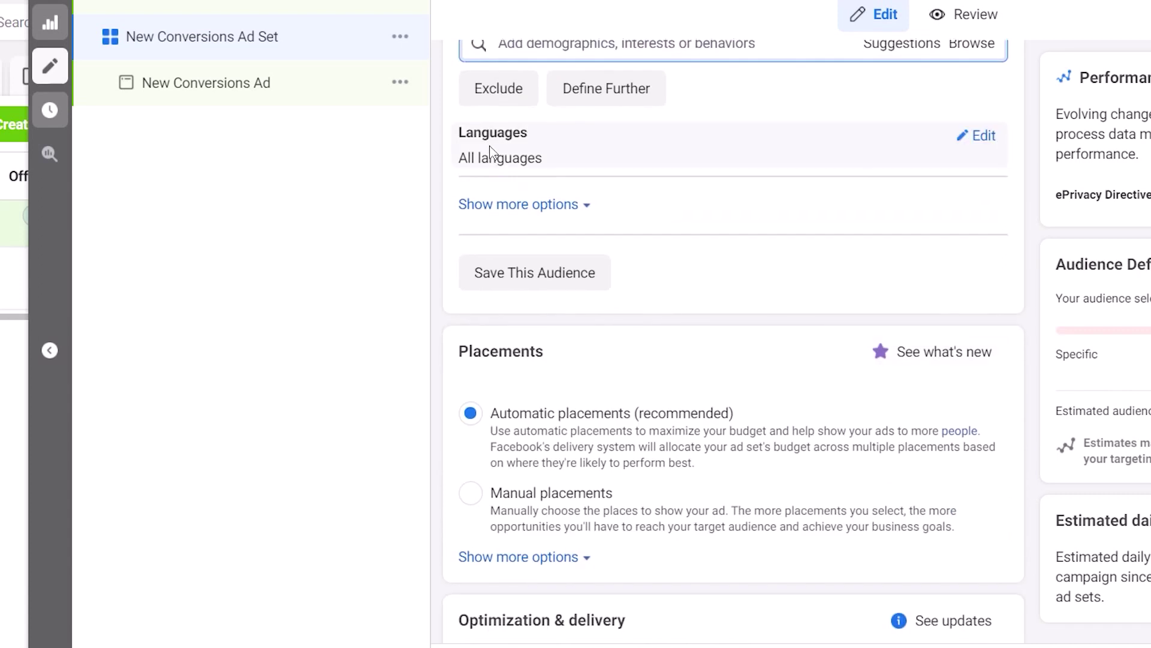
scroll(1030, 364, "down", 3)
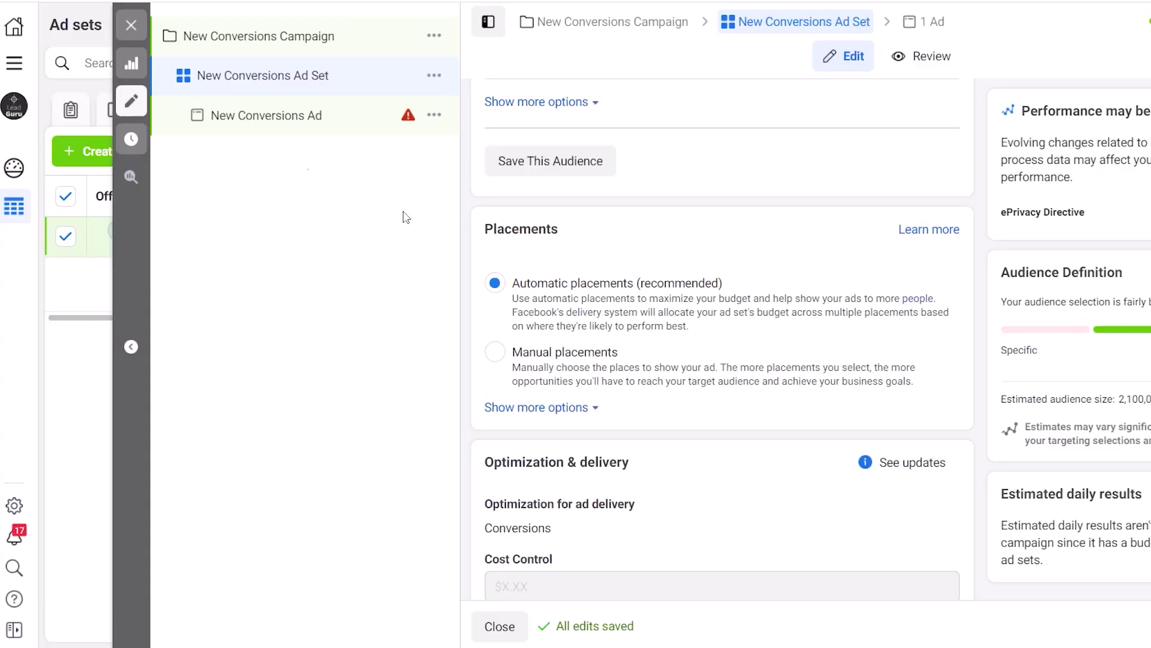
left_click(252, 117)
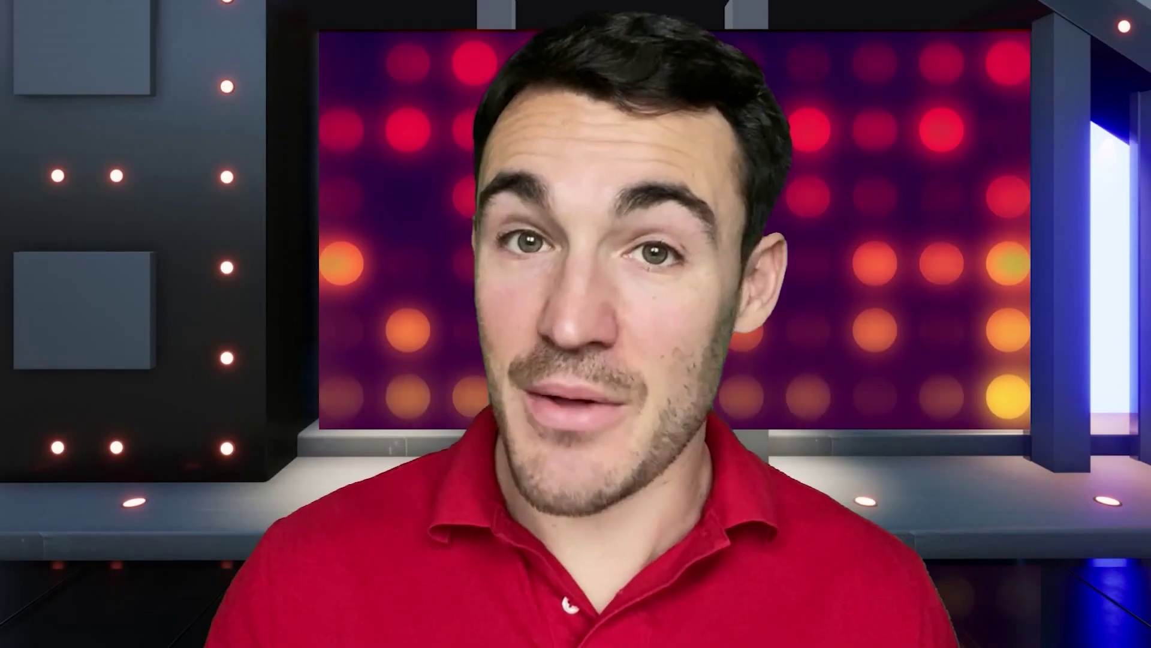